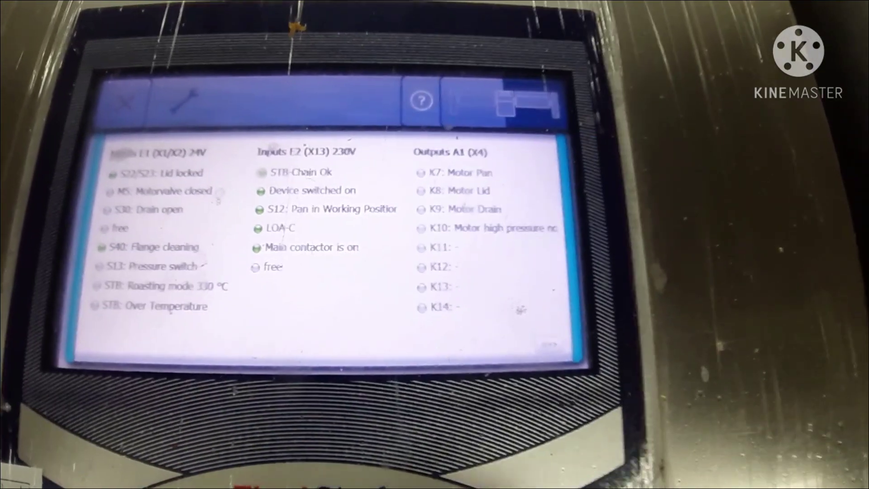
Page past Outputs A2–A4 to the sensor readings, showing pressure 958 and process time 759.
click(549, 345)
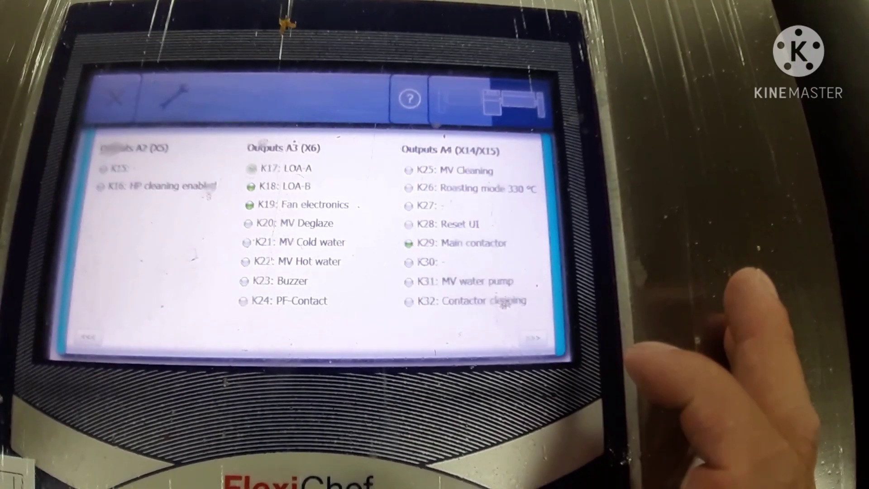